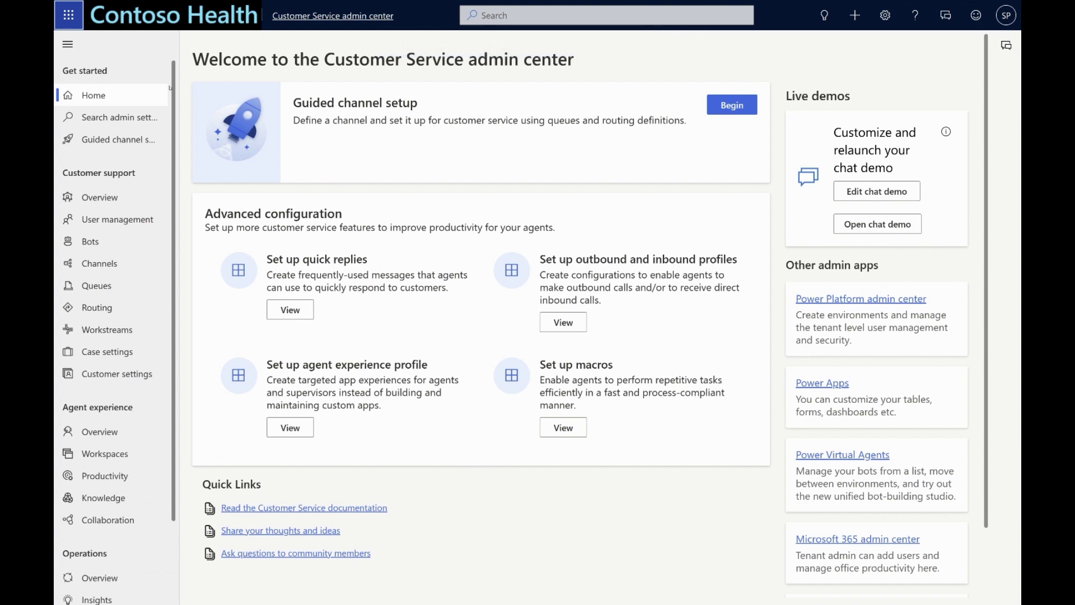
# Open the Contoso Health - Chat workstream from the list of chat channels
pyautogui.click(99, 264)
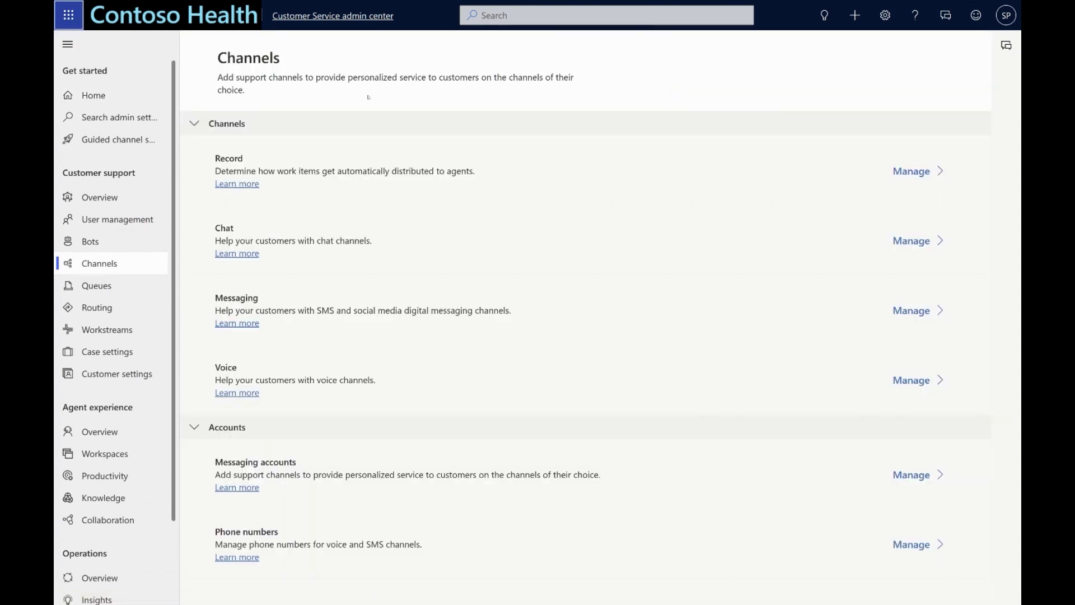
pyautogui.click(919, 241)
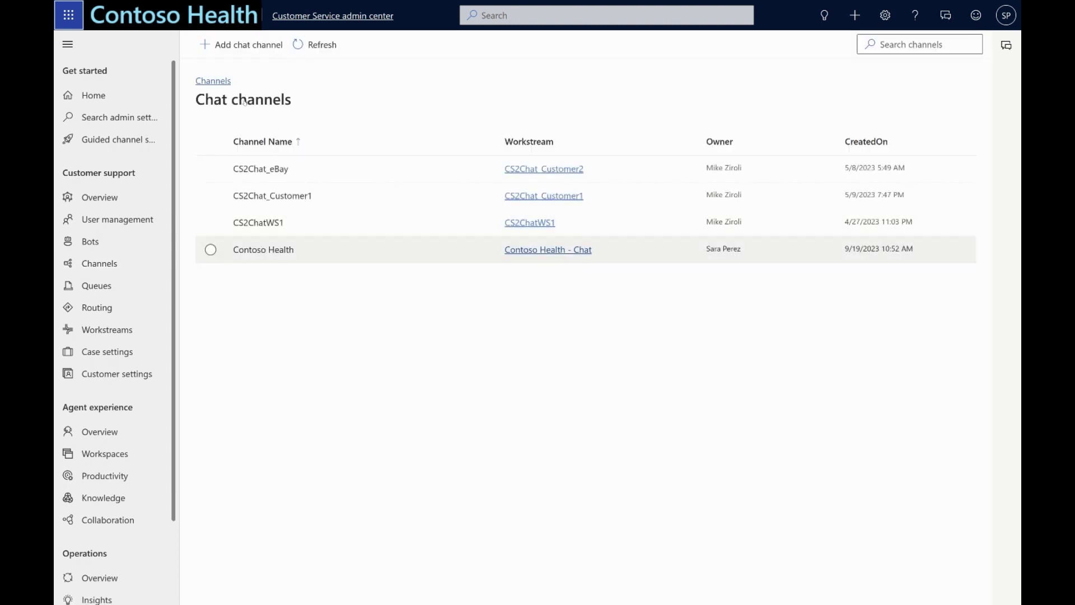
pyautogui.click(548, 250)
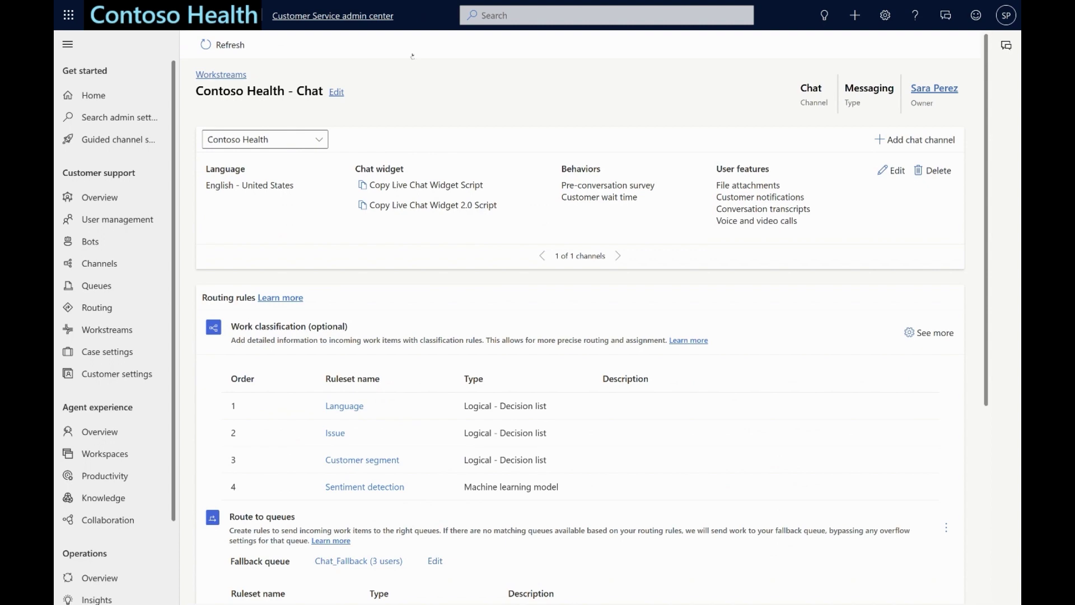
# Look through the workstream's overall setup, including channel settings, routing rules, work distribution and bot
pyautogui.scroll(-5, 414, 50)
pyautogui.scroll(-1, 413, 56)
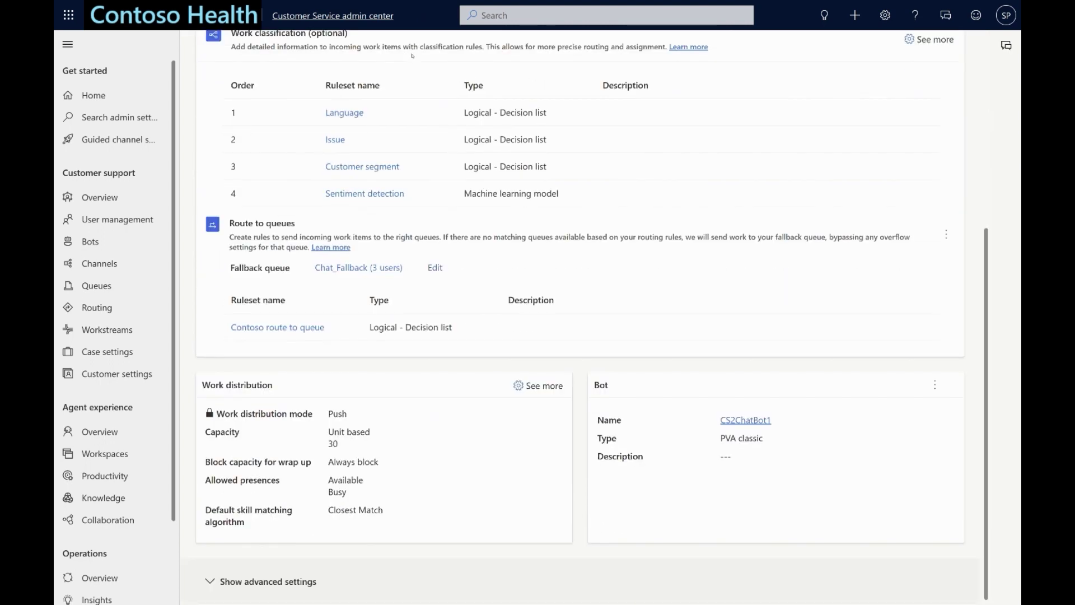
pyautogui.scroll(5, 413, 55)
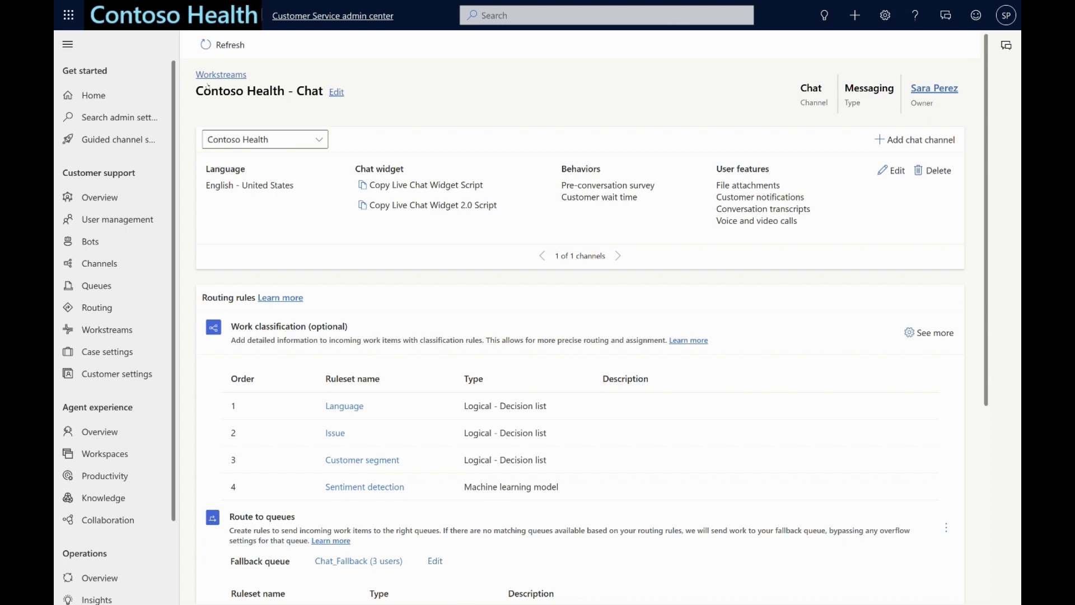
# Examine the workstream's routing rules, covering the work classification rulesets, the fallback queue and the route-to-queue ruleset
pyautogui.scroll(-3, 227, 122)
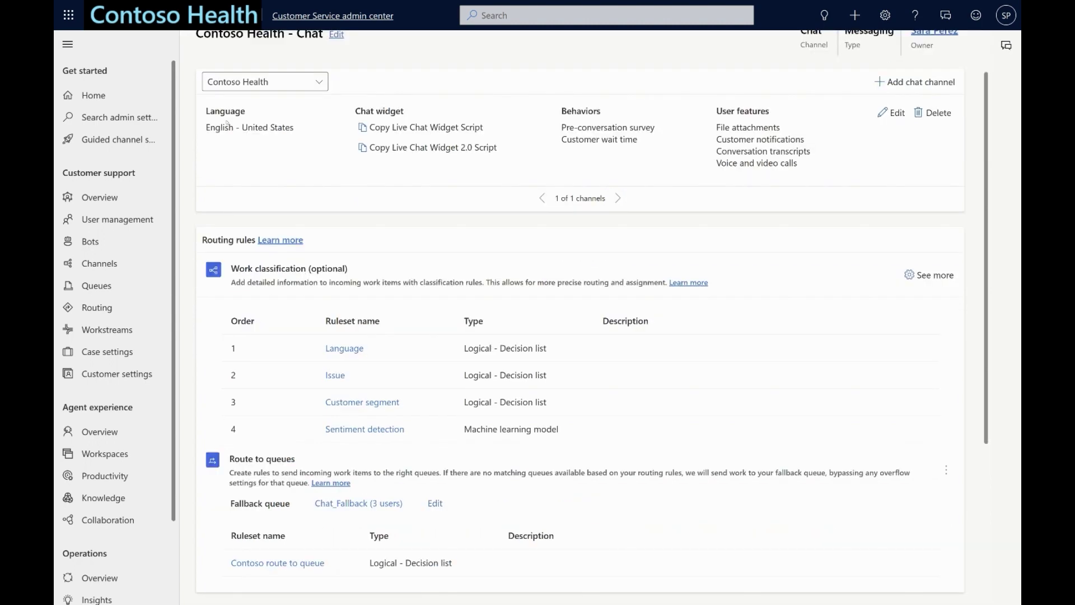
pyautogui.scroll(-1, 227, 122)
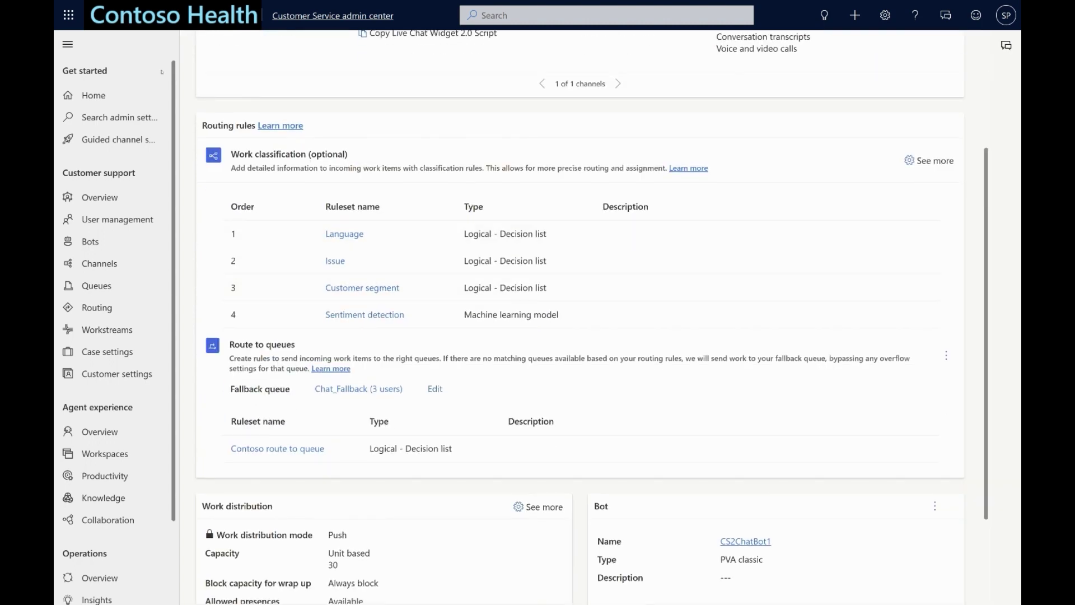
pyautogui.press('Tab')
pyautogui.press('Tab')
pyautogui.press('Tab')
pyautogui.press('Tab')
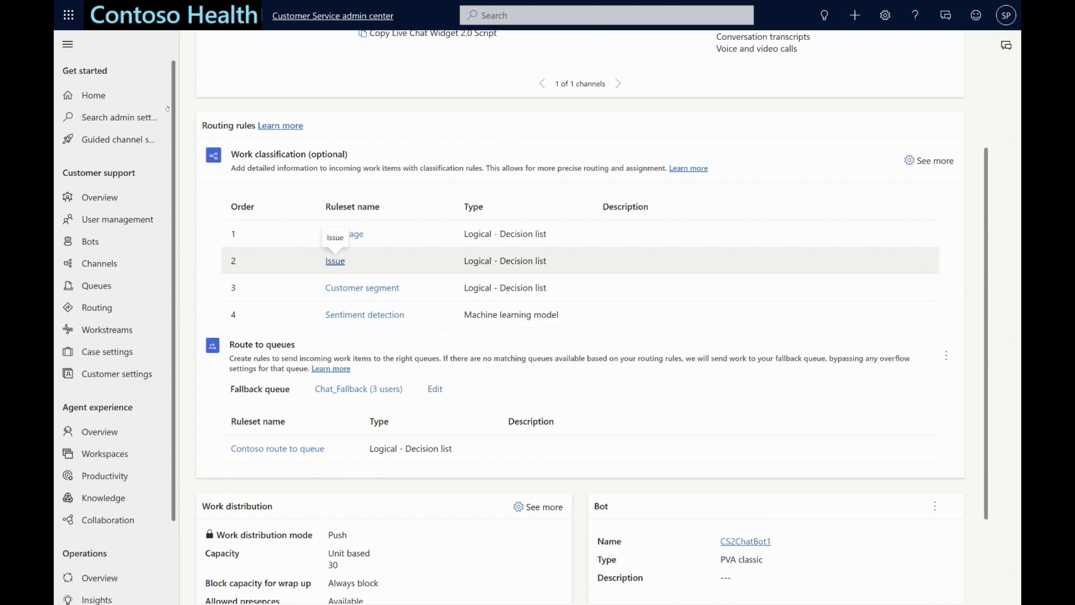
pyautogui.press('Tab')
pyautogui.press('Tab')
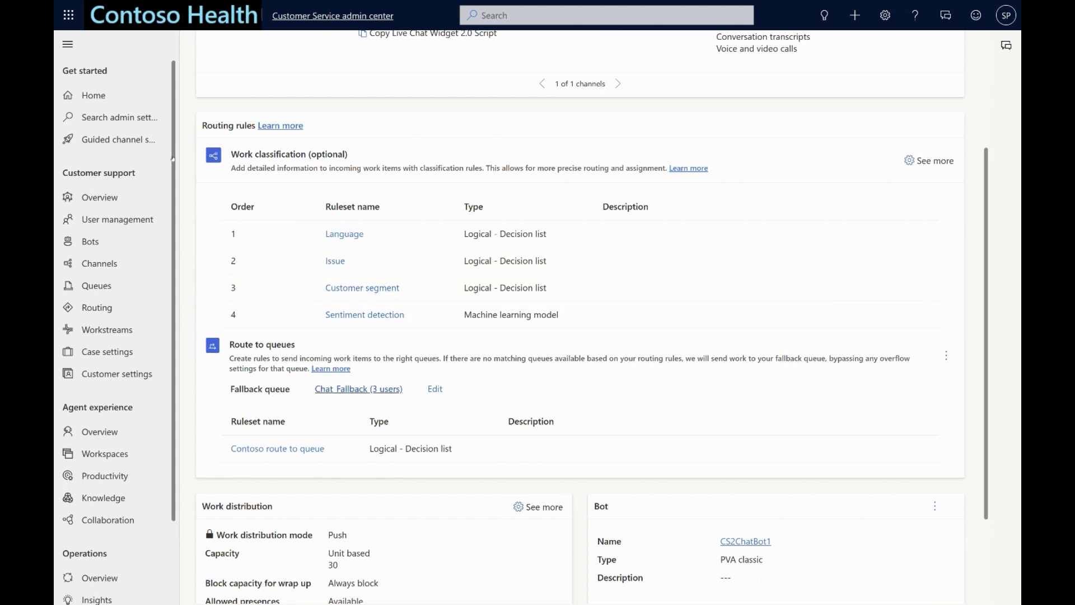
pyautogui.press('Tab')
pyautogui.press('Tab')
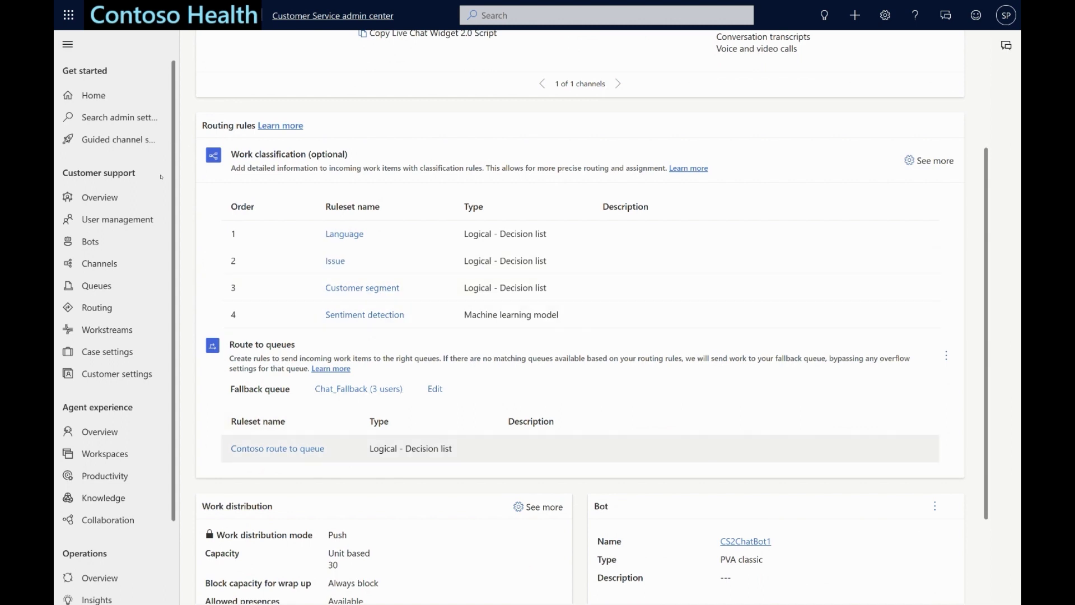
pyautogui.press('Tab')
pyautogui.press('Tab')
pyautogui.hotkey('shift', 'Tab')
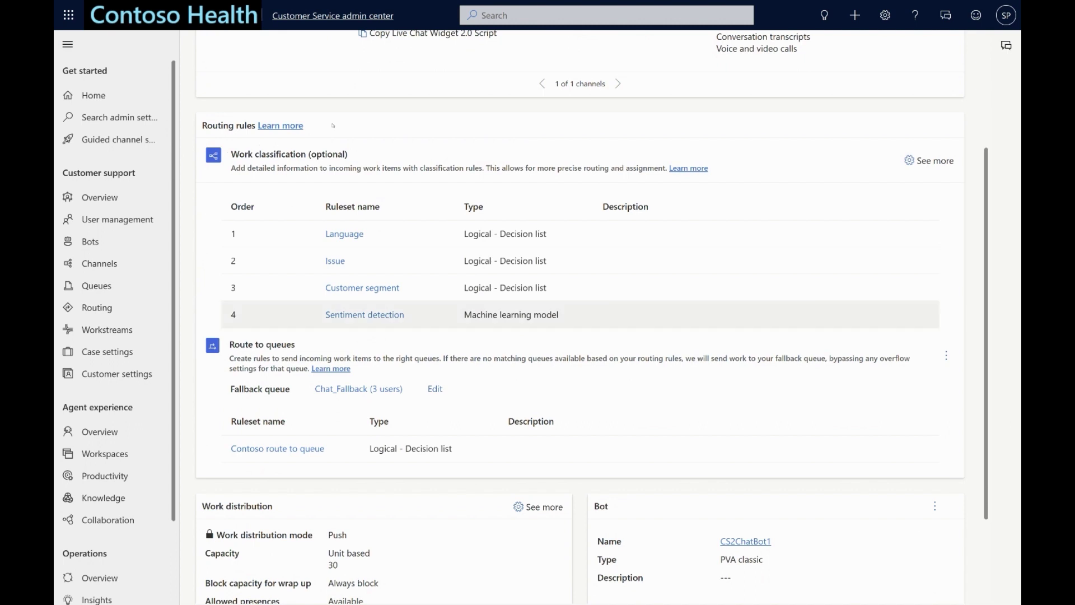
pyautogui.hotkey('shift', 'Tab')
pyautogui.hotkey('shift', 'Tab')
pyautogui.hotkey('shift', 'Tab')
pyautogui.hotkey('shift', 'Tab')
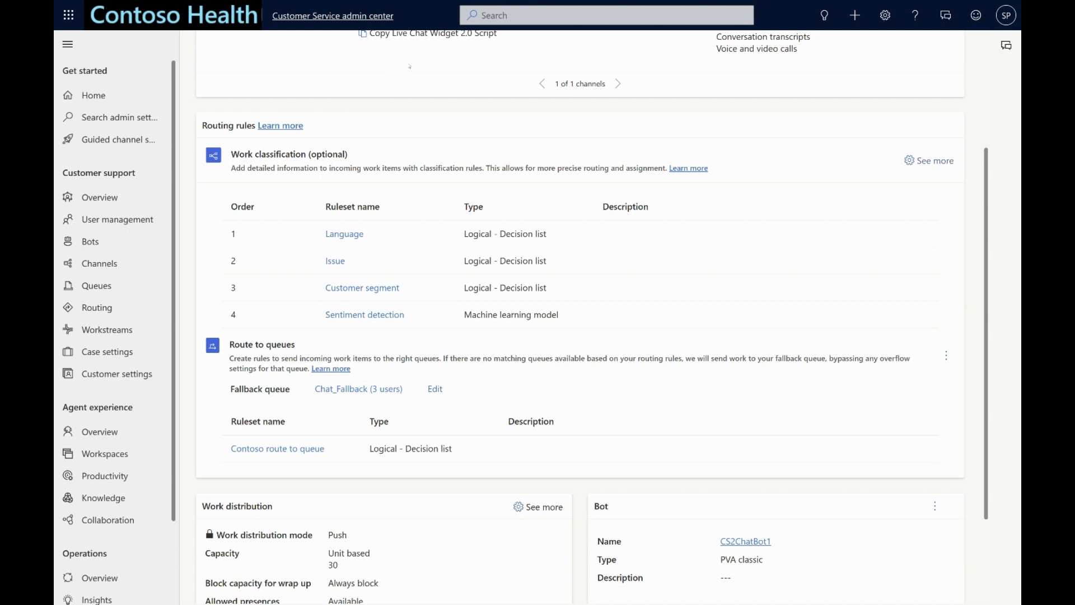
# Open the full work classification list and check the Language ruleset's decision list, returning to the list
pyautogui.click(930, 160)
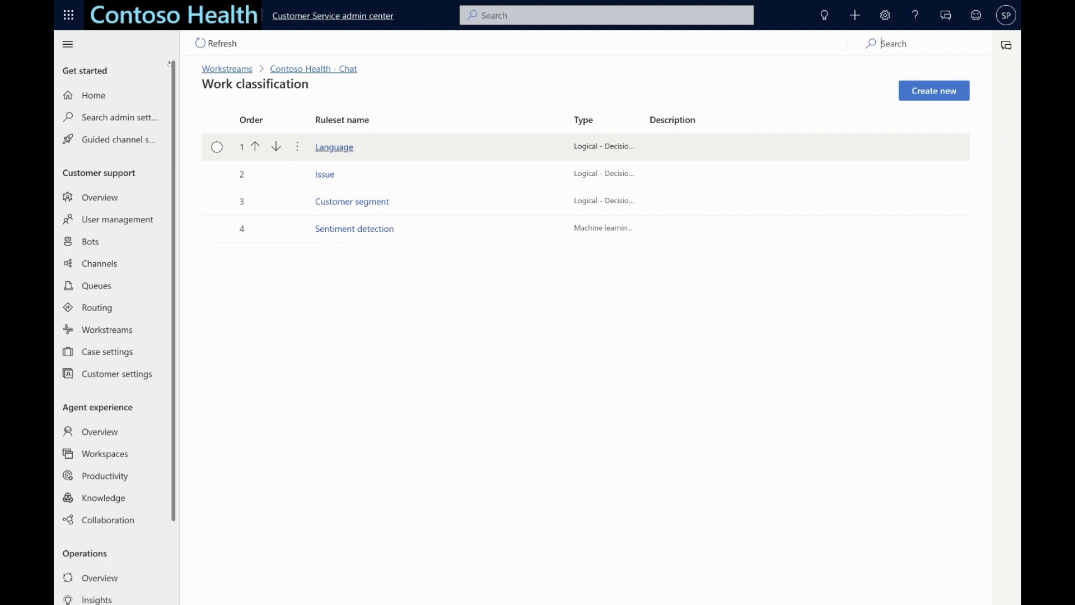
pyautogui.click(335, 148)
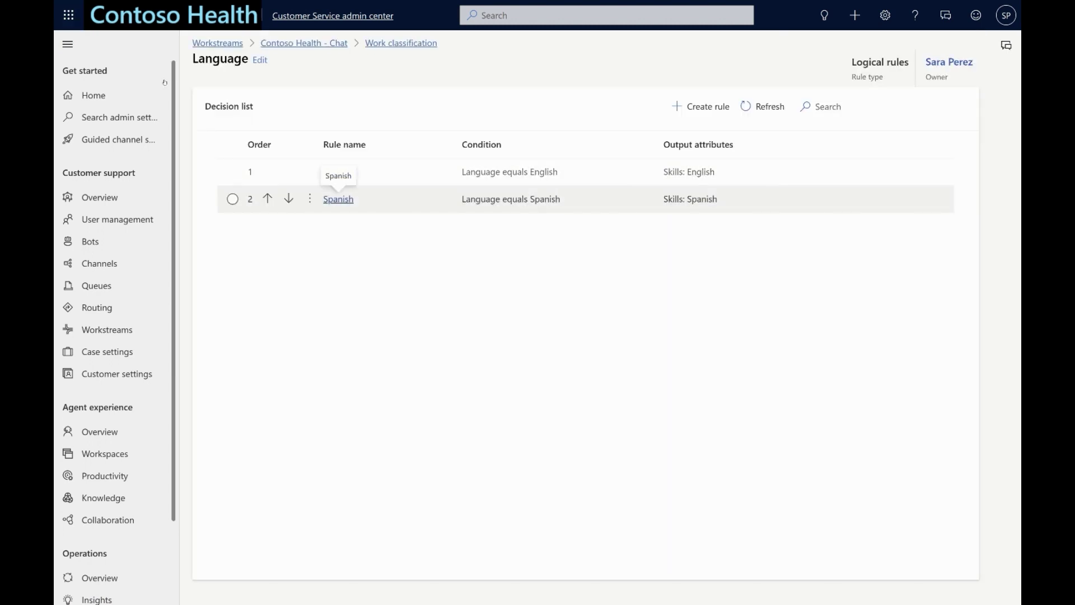
pyautogui.hotkey('alt', 'Left')
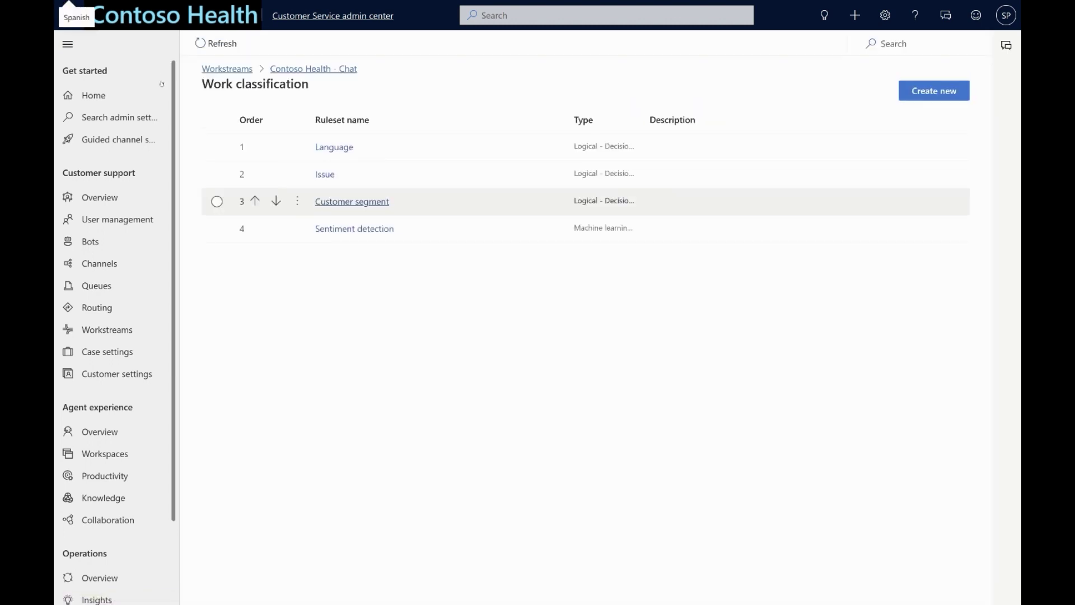
# Check the Issue ruleset's decision list and return to the work classification rulesets
pyautogui.press('Up')
pyautogui.hotkey('shift', 'Tab')
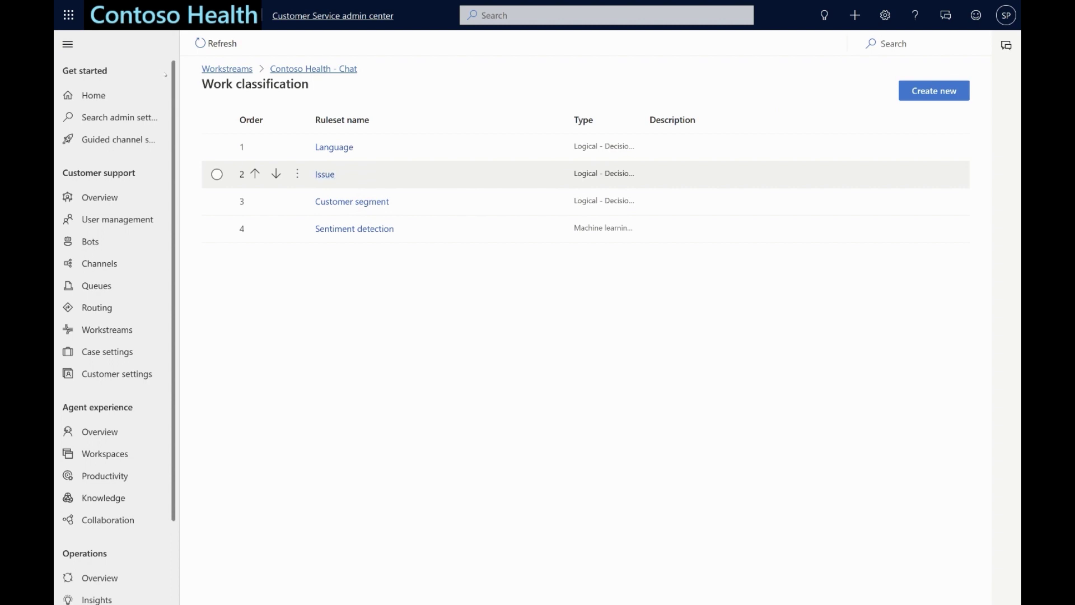
pyautogui.press('Tab')
pyautogui.press('Return')
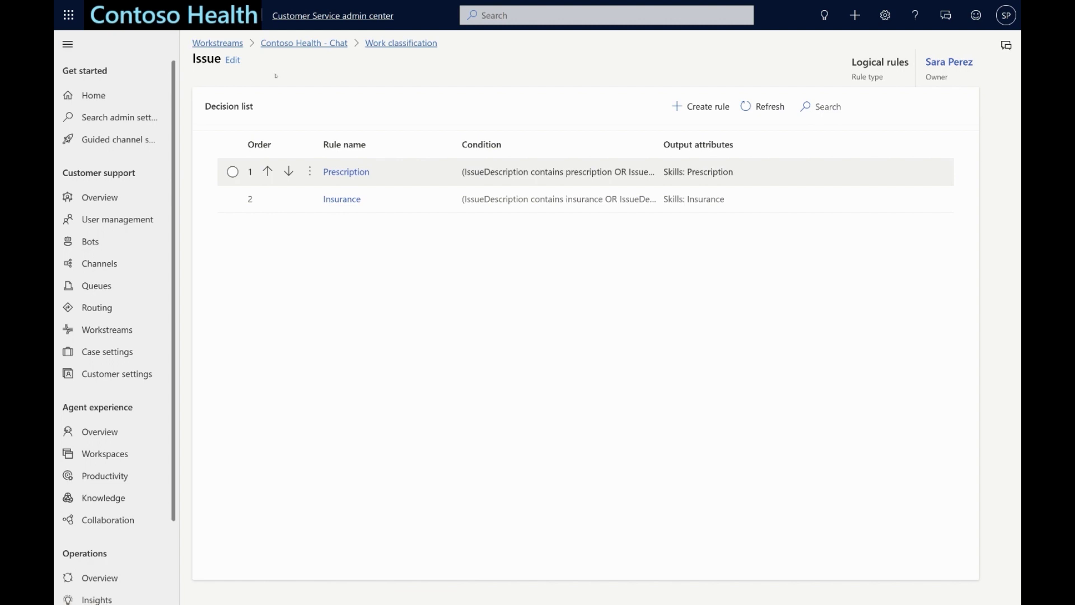
pyautogui.hotkey('alt', 'Left')
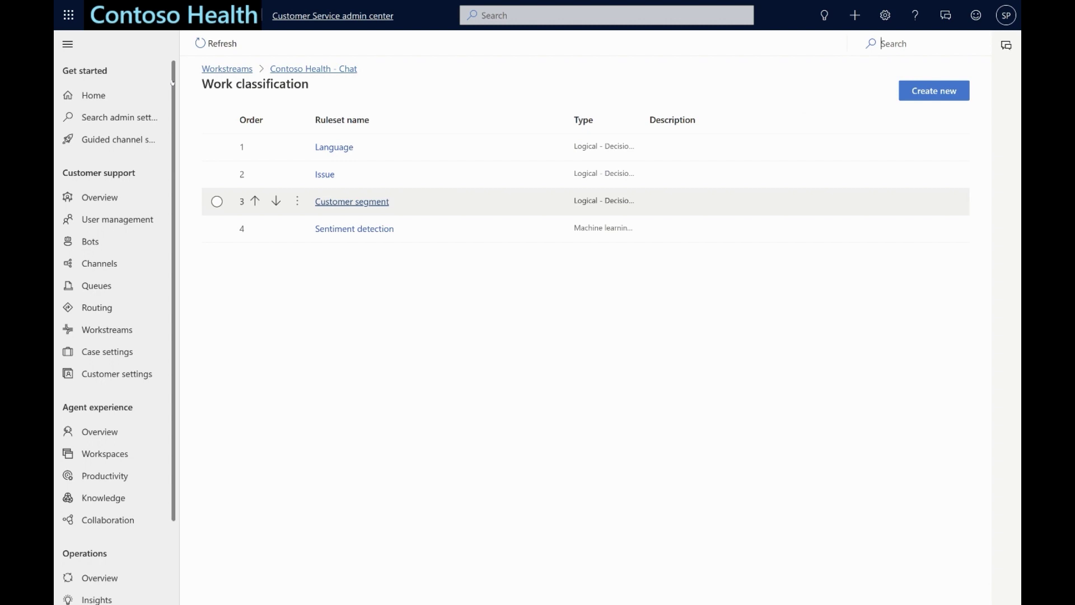
pyautogui.press('Down')
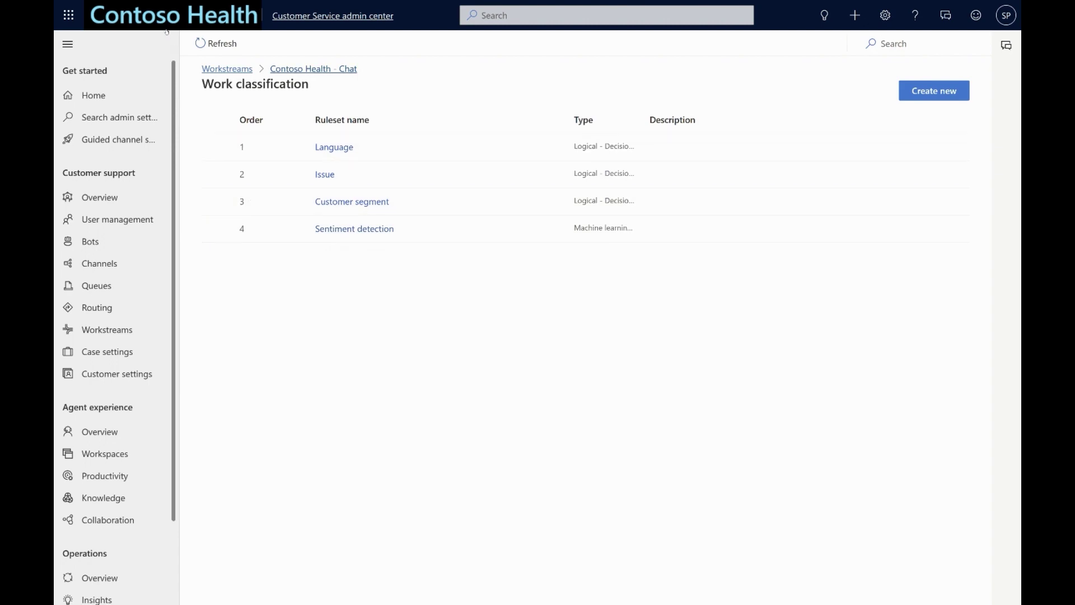
# Go back to the Contoso Health - Chat workstream and review the rules in its Contoso route to queue ruleset
pyautogui.click(335, 69)
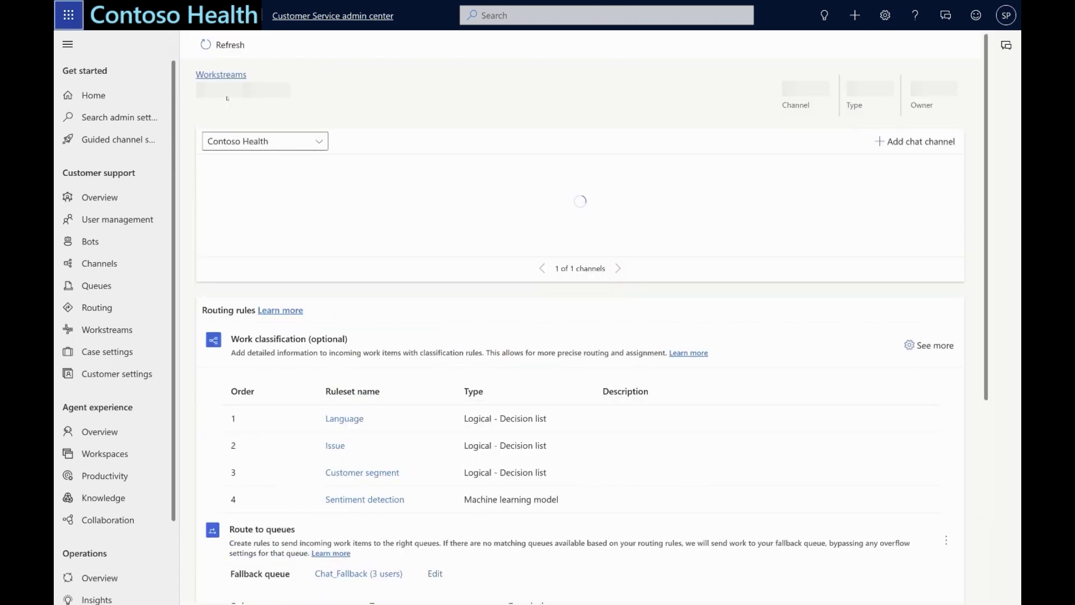
pyautogui.scroll(-5, 228, 106)
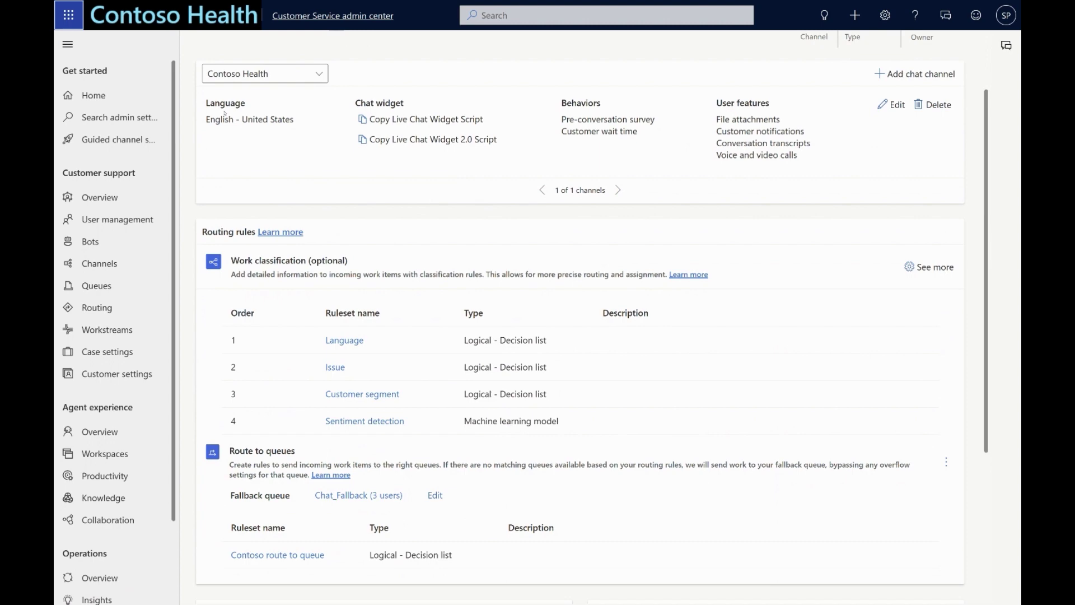
pyautogui.scroll(-2, 225, 113)
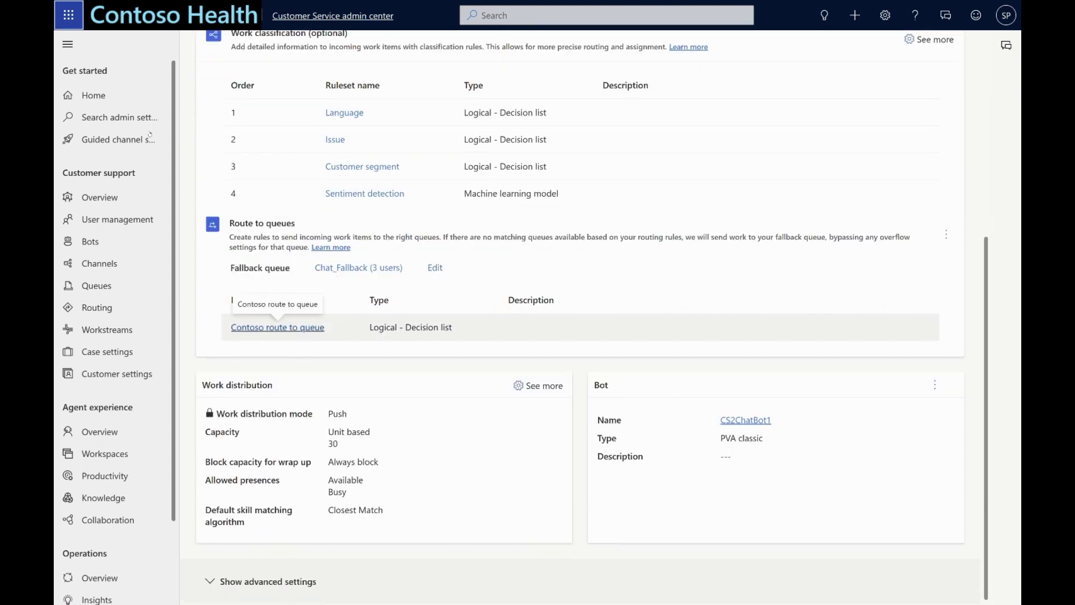
pyautogui.click(278, 328)
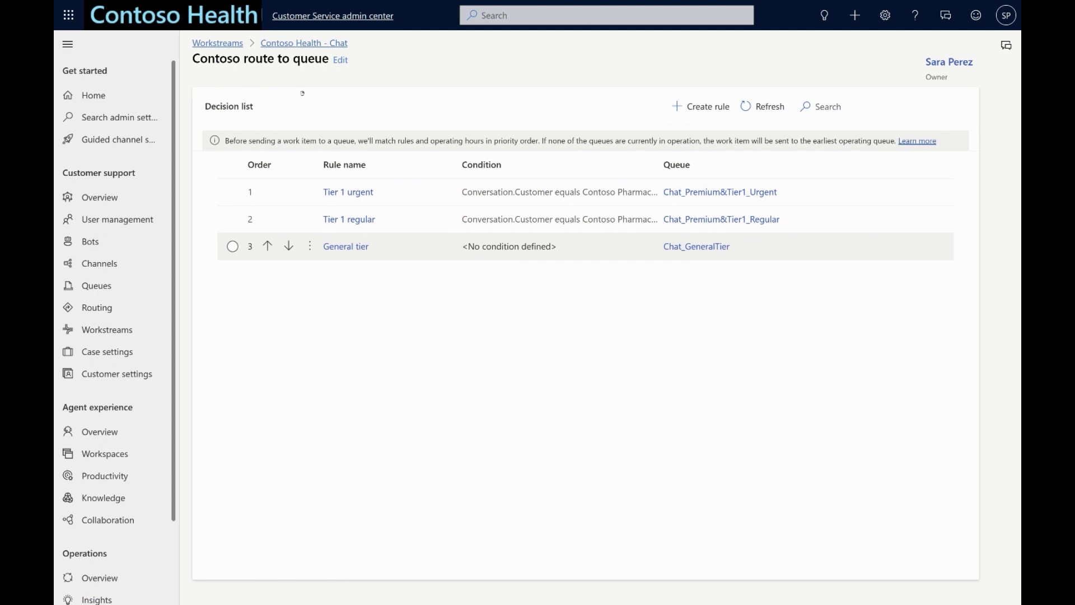
pyautogui.press('Up')
pyautogui.press('Up')
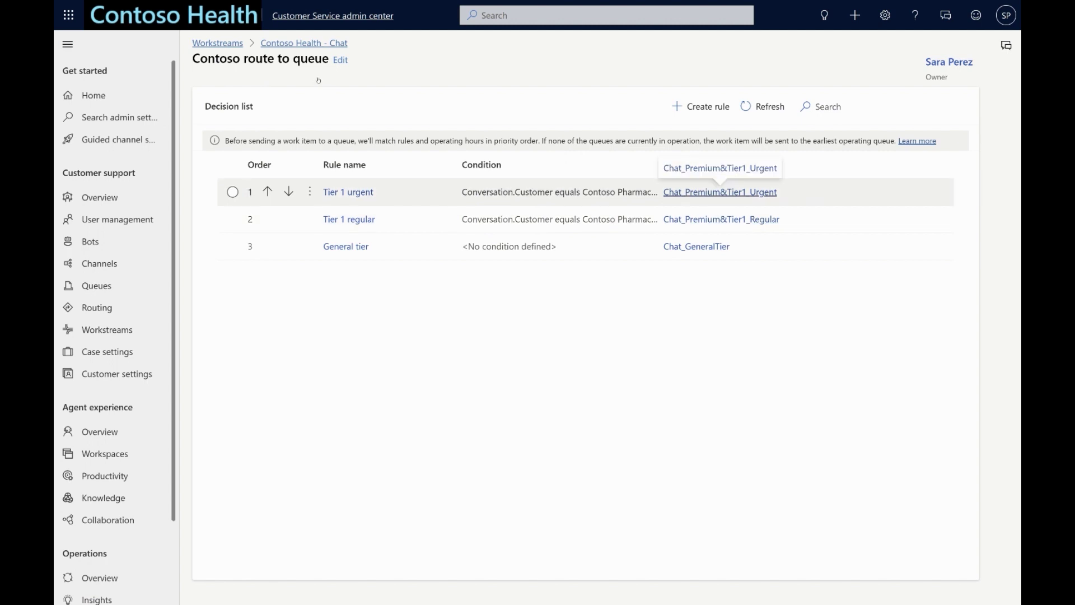
# Open the Chat_Premium&Tier1_Urgent queue and examine its assignment method
pyautogui.click(721, 192)
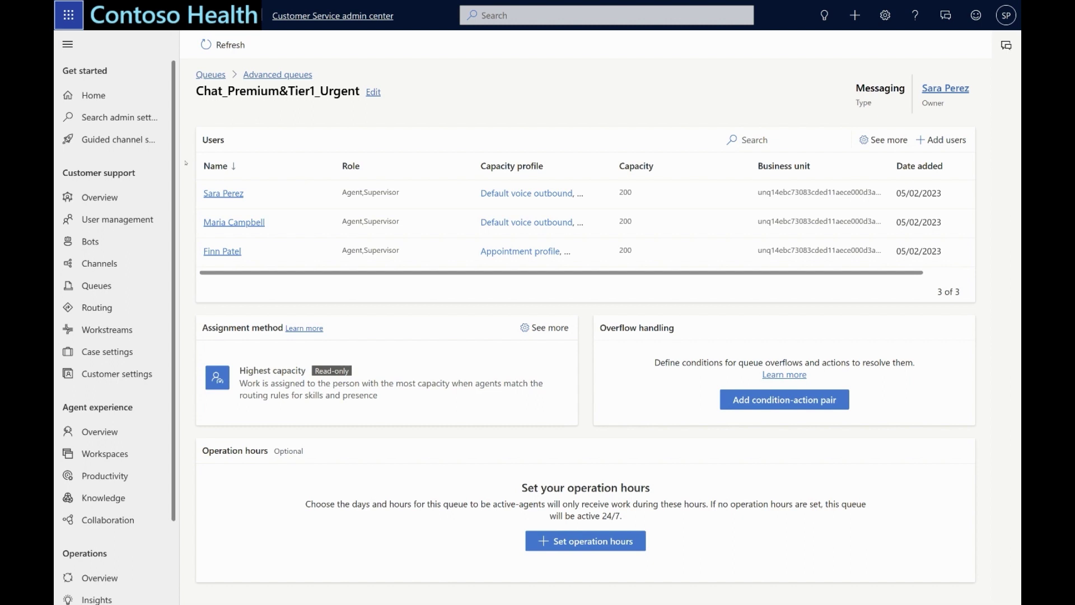
pyautogui.moveTo(378, 396); pyautogui.dragTo(239, 371)
pyautogui.moveTo(358, 385); pyautogui.dragTo(391, 351)
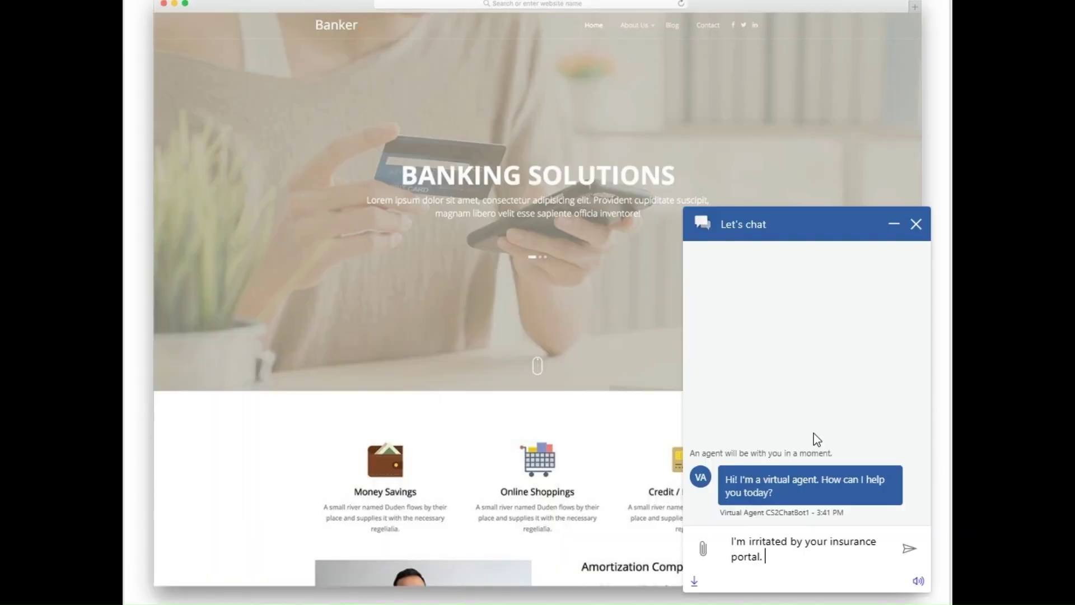
# Complete and send the customer chat message about searching 10 minutes for recently purchased family health insurance details, asking for help with policy details
pyautogui.write('Since the last 10 i')
pyautogui.press('BackSpace')
pyautogui.write('minutes I an trying to find ')
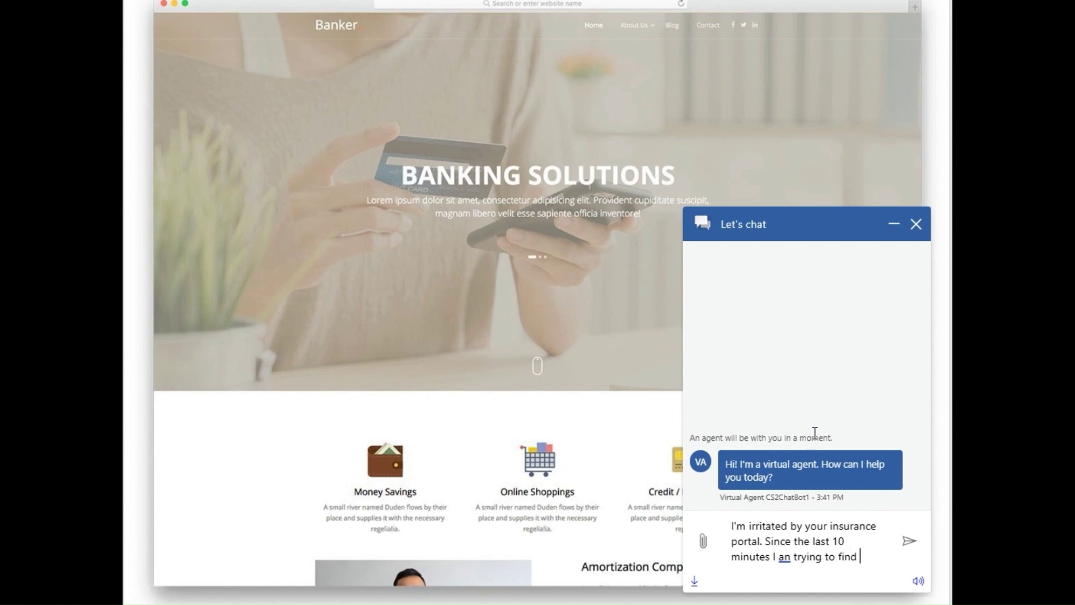
pyautogui.write('details regarding my family health ')
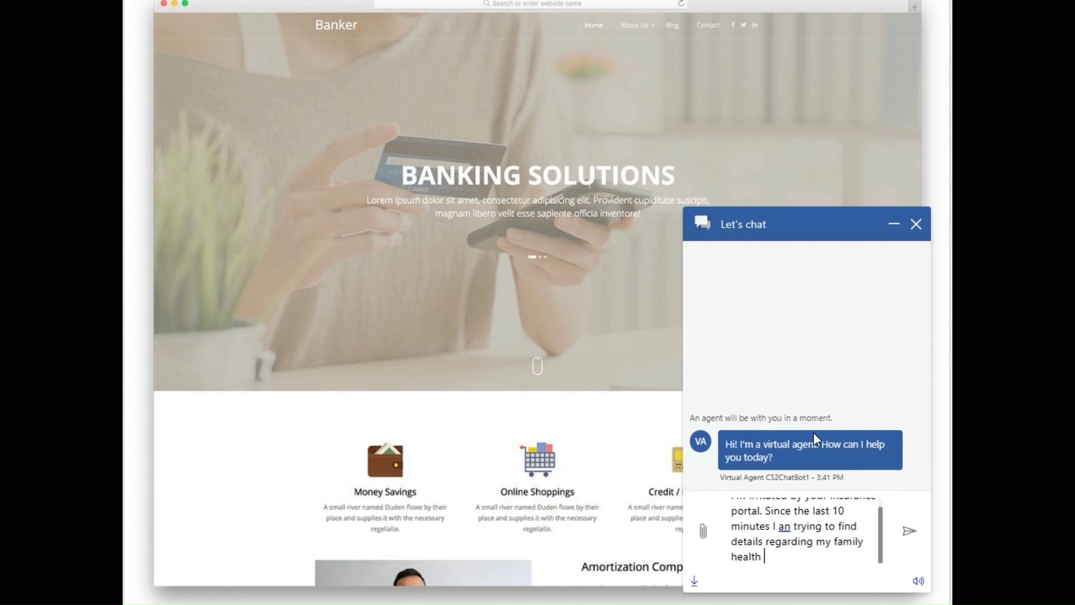
pyautogui.write('insurance which I purchased rec')
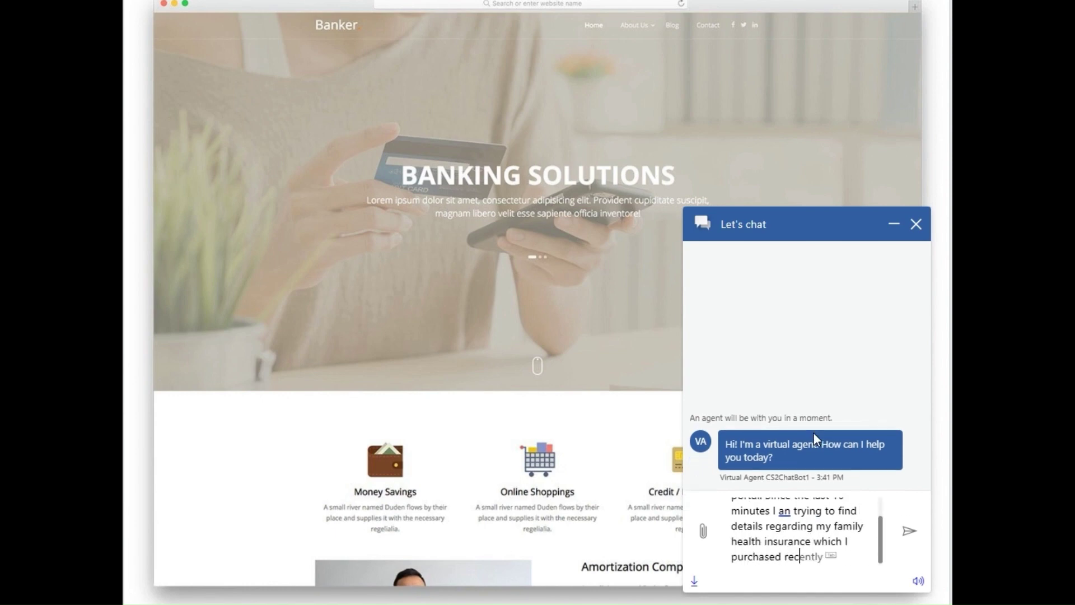
pyautogui.write('ently. I need help with policy de')
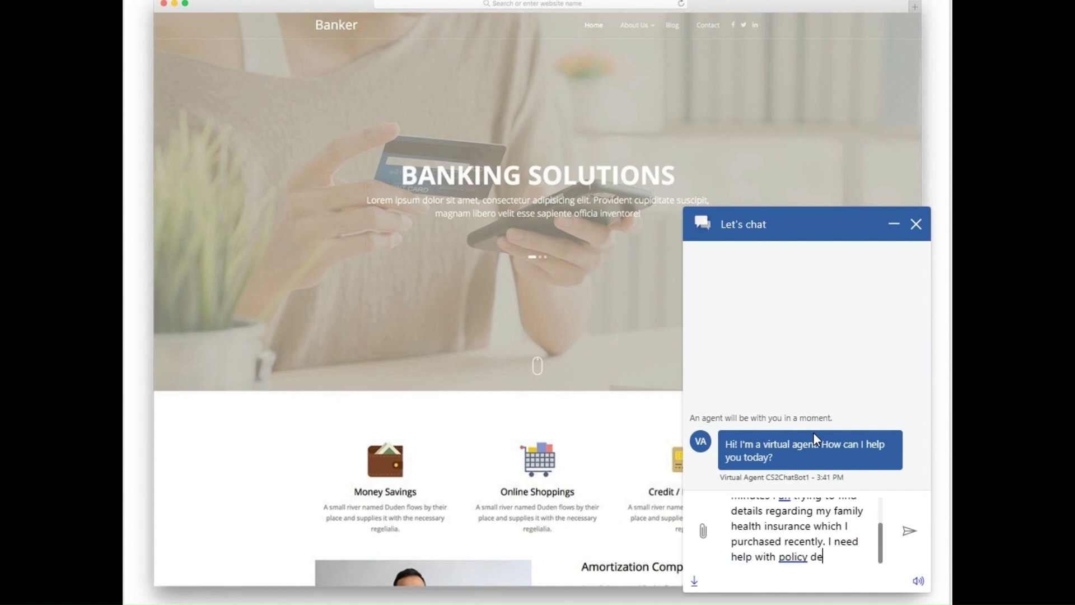
pyautogui.write('tails.')
pyautogui.press('Return')
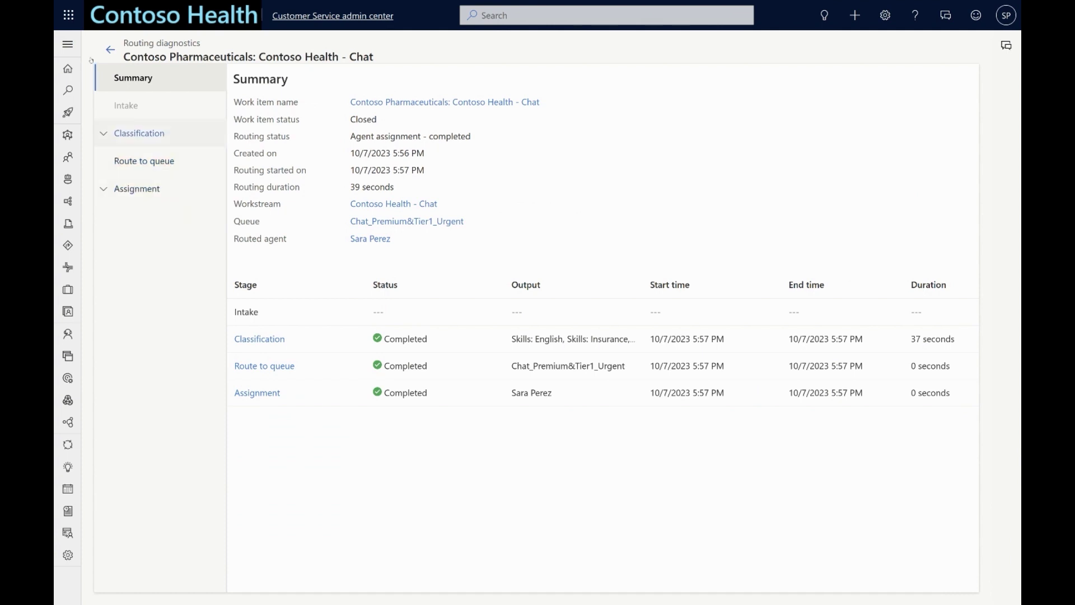
# Review the chat's classification results in the admin center's routing diagnostics, checking the Language and Issue rulesets and the sentiment category
pyautogui.click(143, 133)
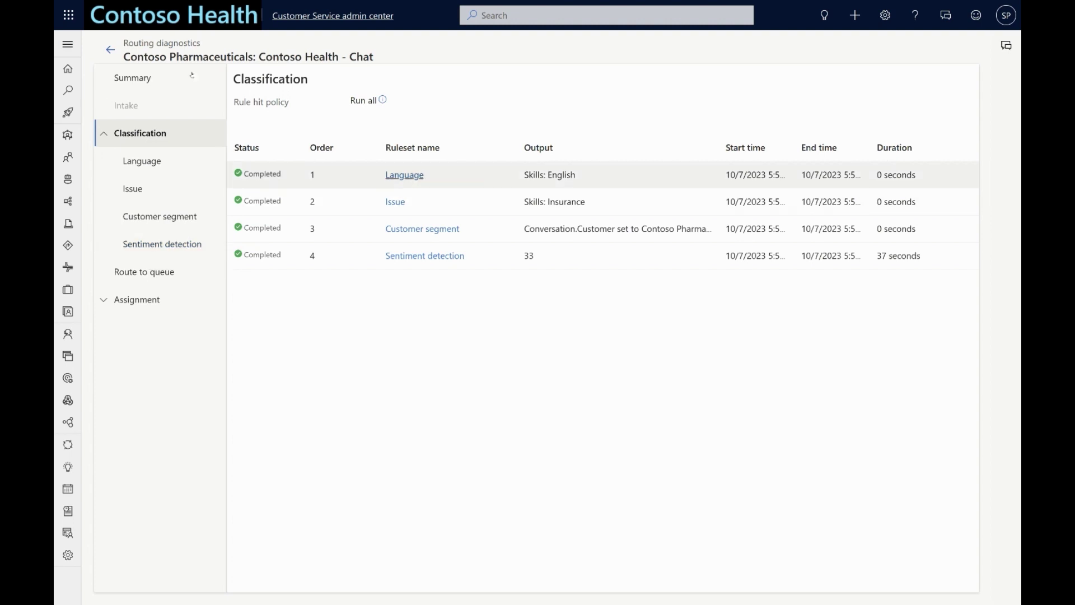
pyautogui.click(143, 161)
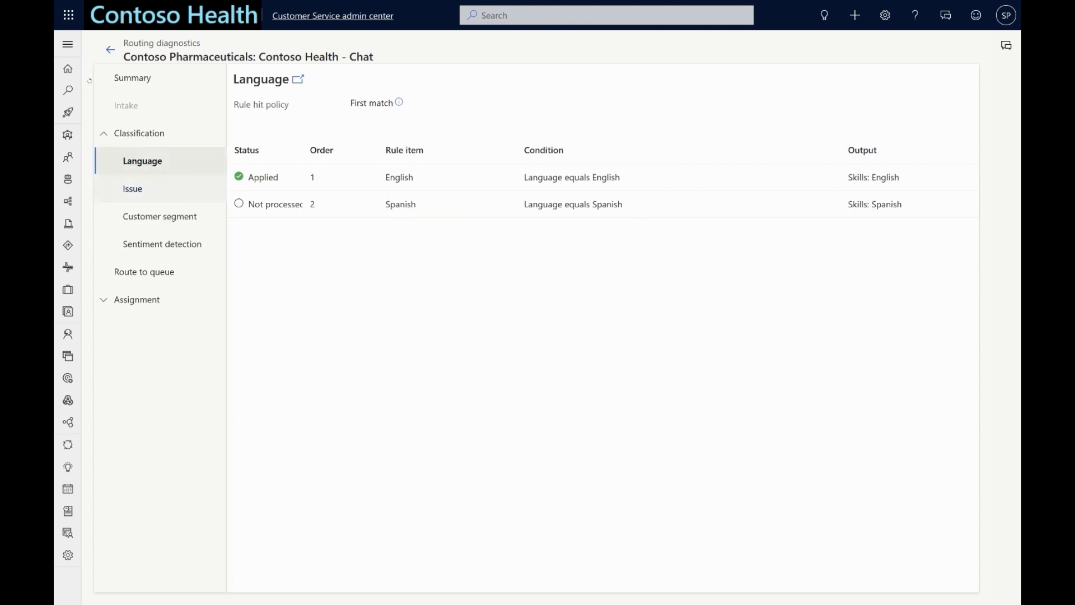
pyautogui.click(132, 188)
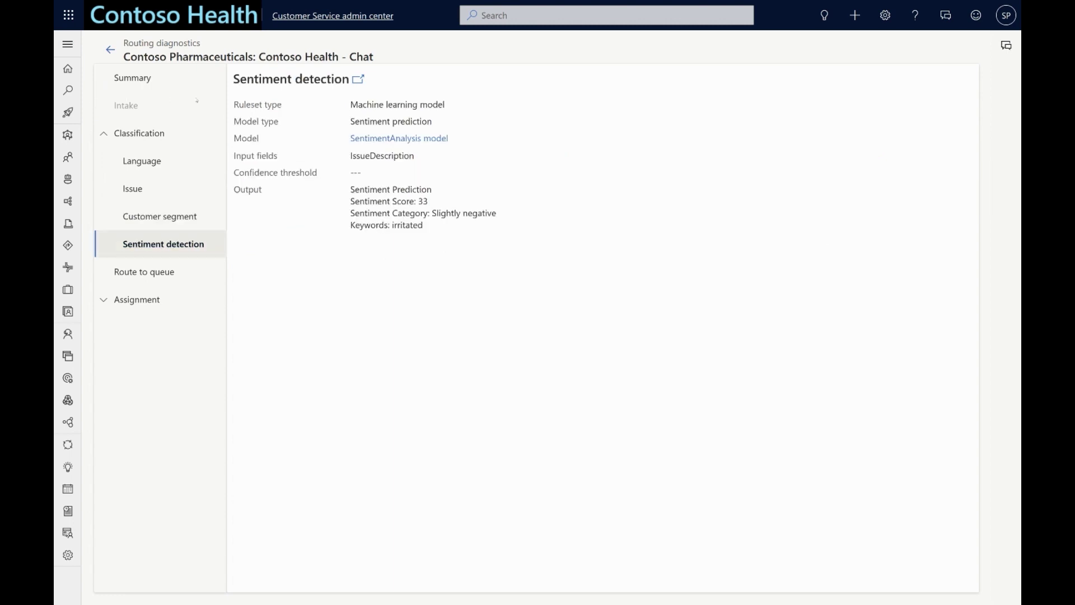
pyautogui.moveTo(437, 213); pyautogui.dragTo(457, 214)
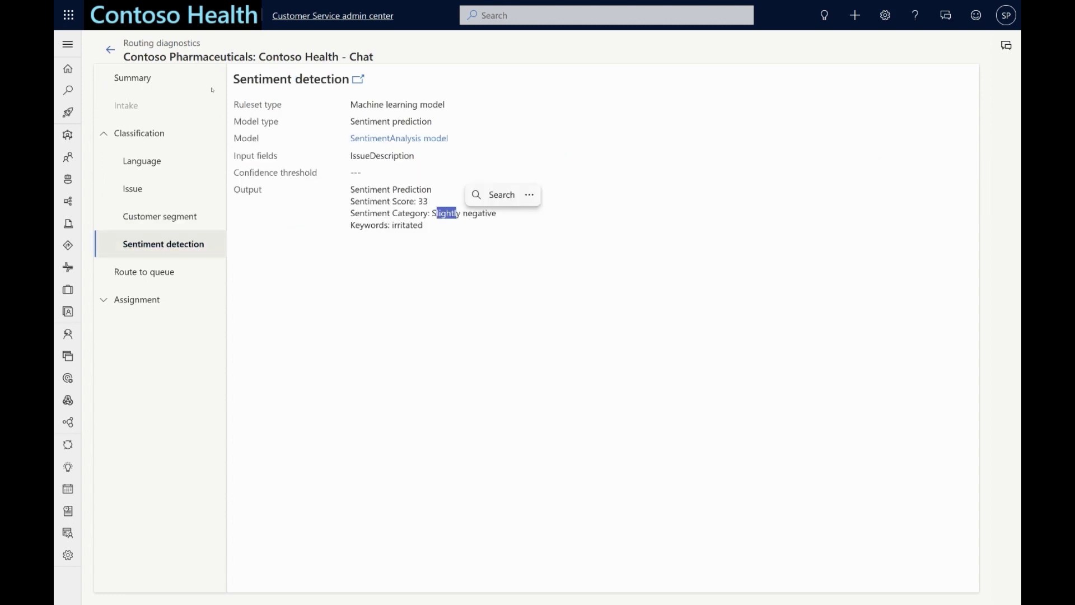
# Review the chat's Route to queue diagnostics and the Assignment ruleset, examining its rule item, full condition and order-by setting
pyautogui.click(412, 253)
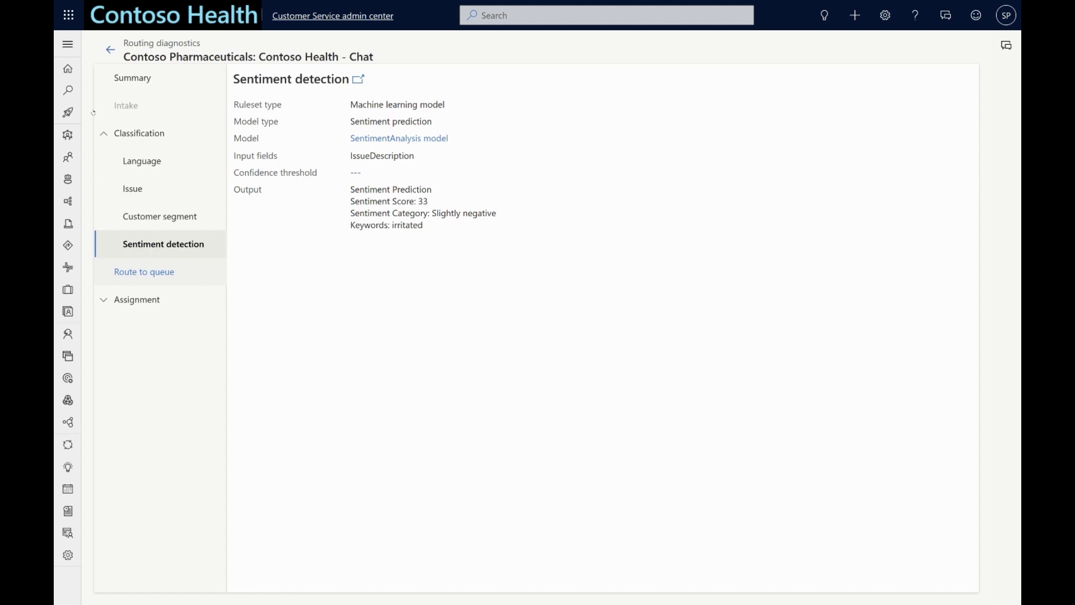
pyautogui.click(147, 272)
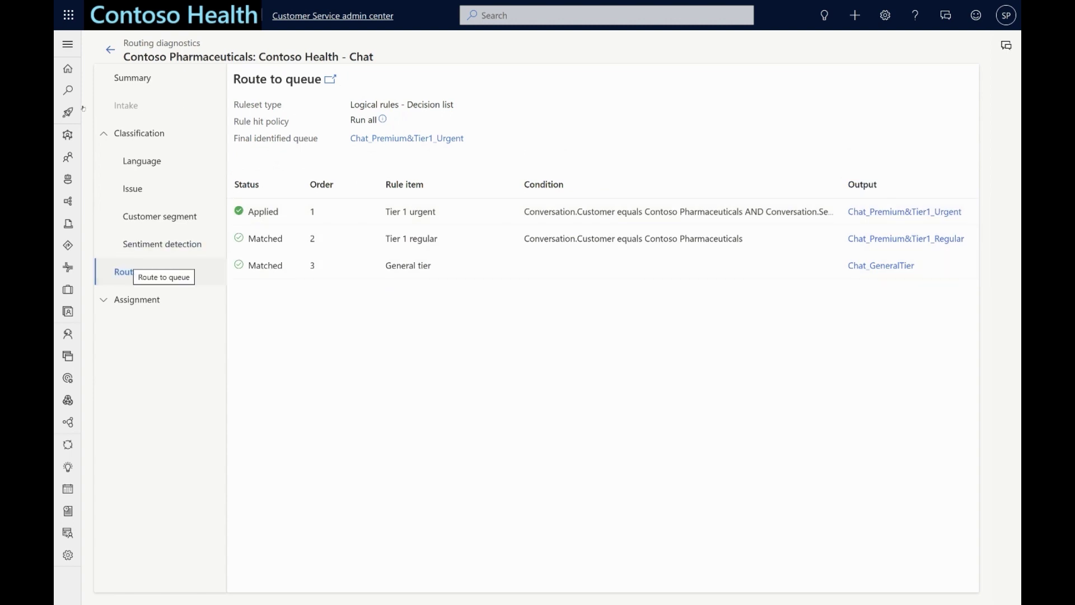
pyautogui.click(104, 300)
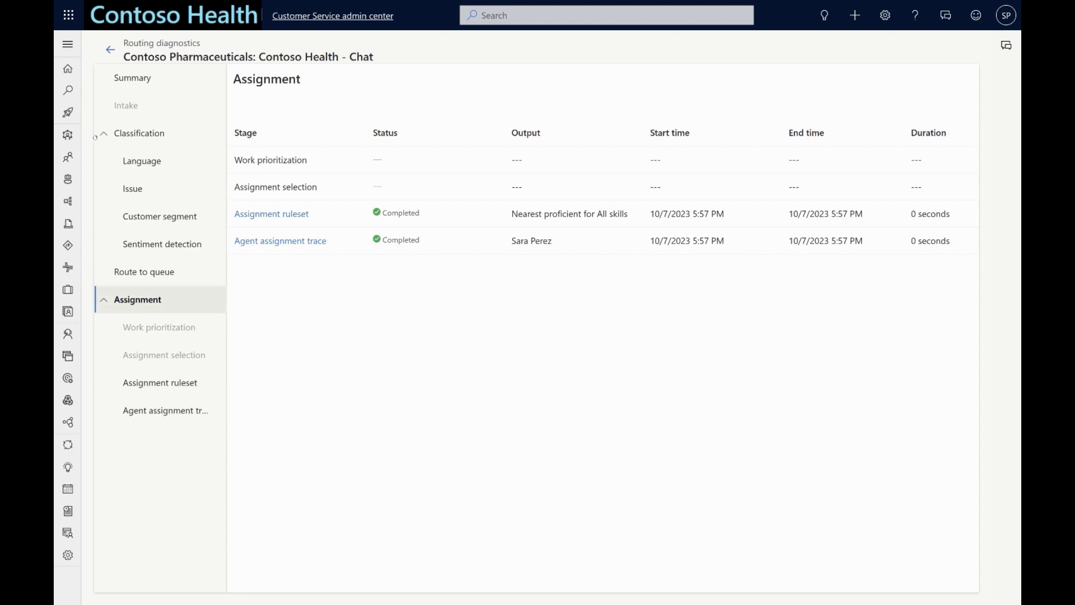
pyautogui.click(159, 382)
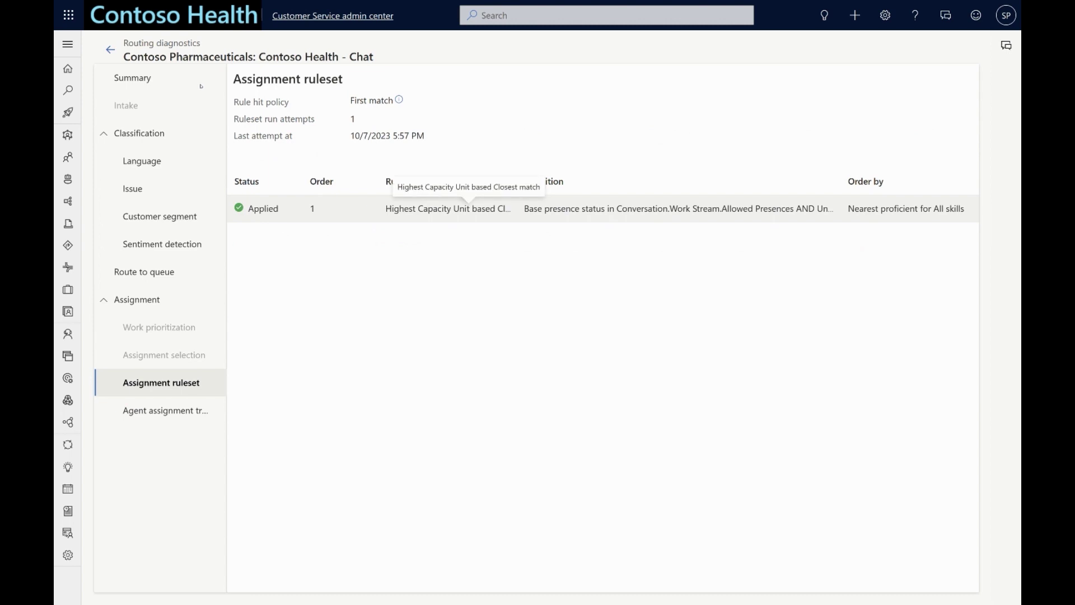
pyautogui.press('Right')
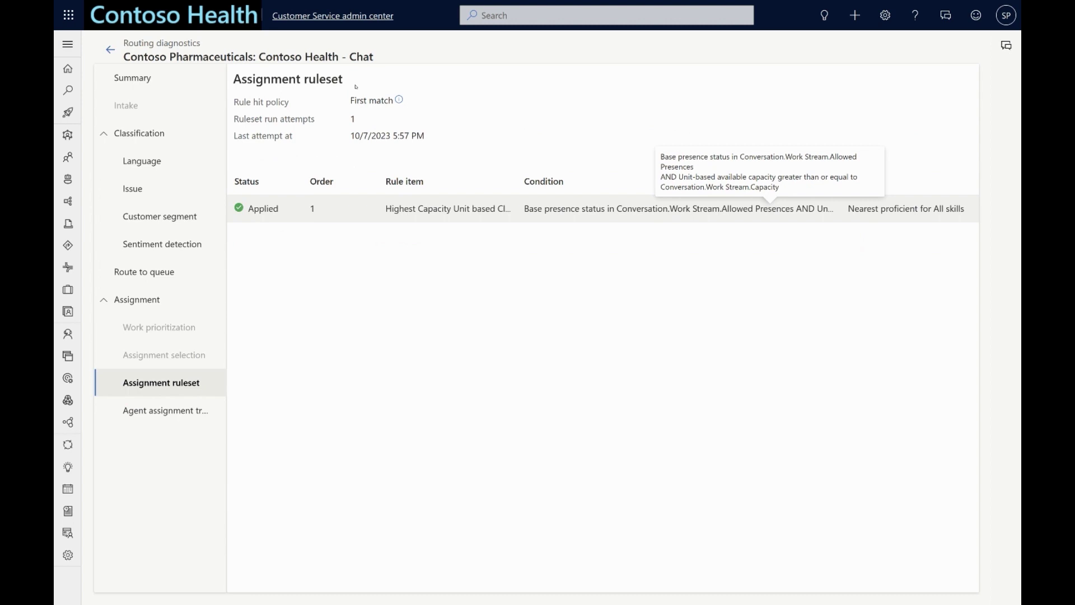
pyautogui.press('Right')
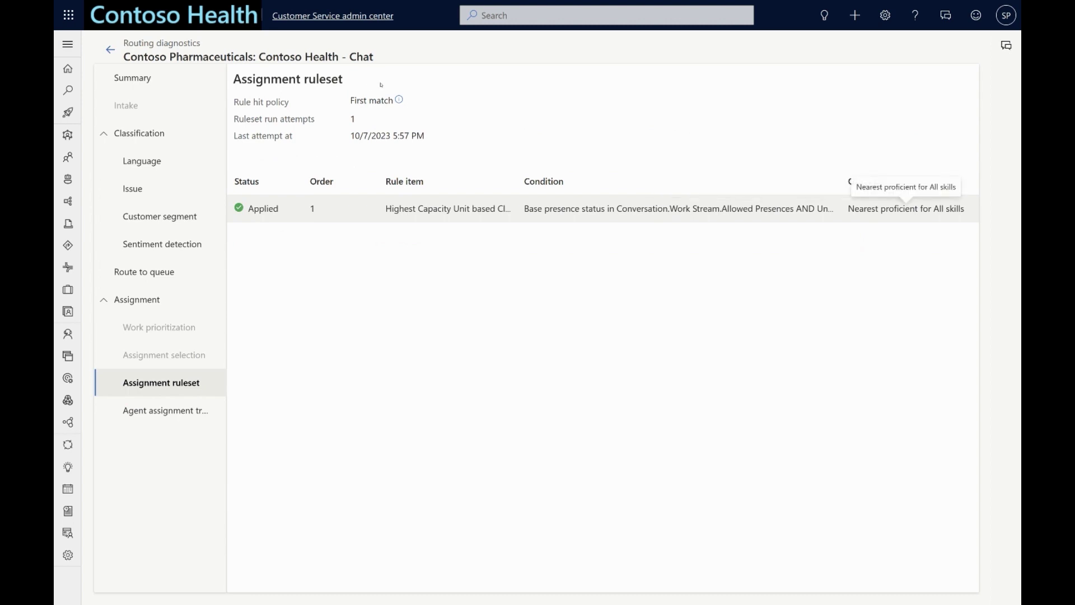
pyautogui.press('Escape')
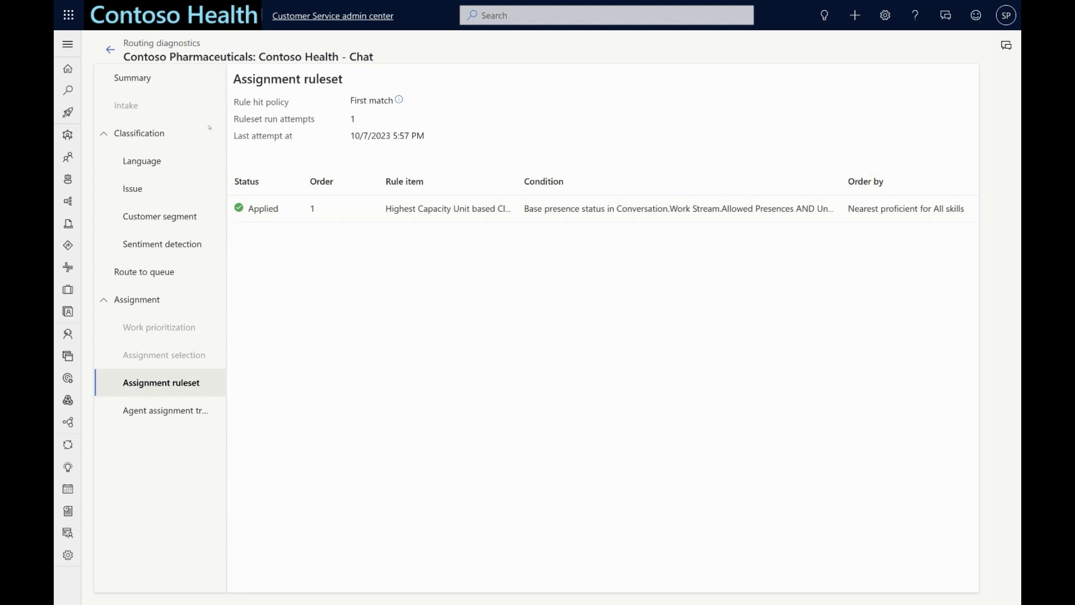
# Open the chat's Agent assignment trace and examine the assigned agent, required skills and assignment criteria
pyautogui.click(165, 410)
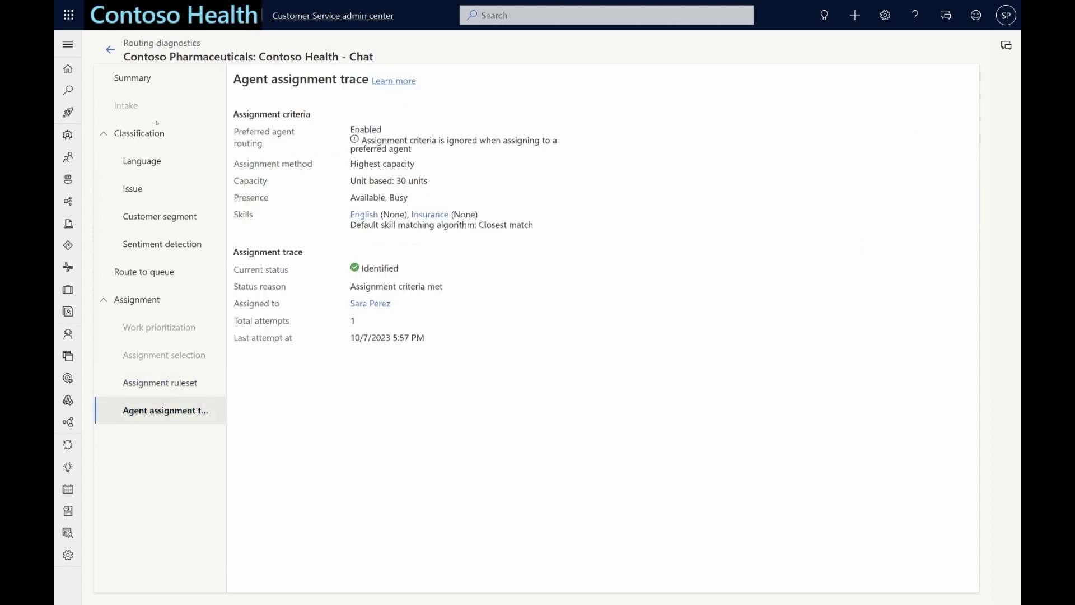
pyautogui.press('Tab')
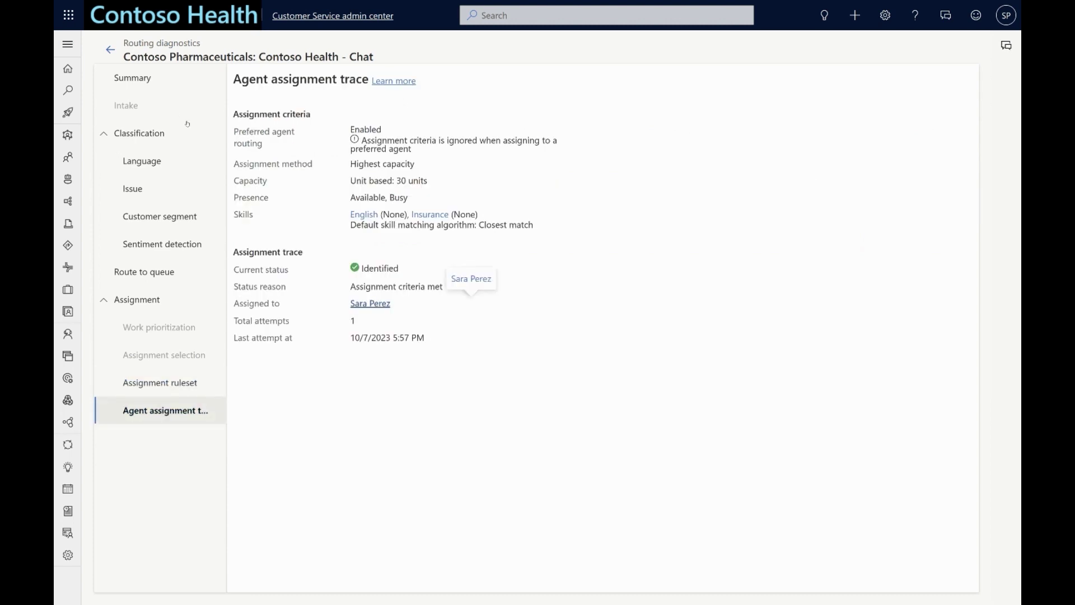
pyautogui.press('Escape')
pyautogui.press('Tab')
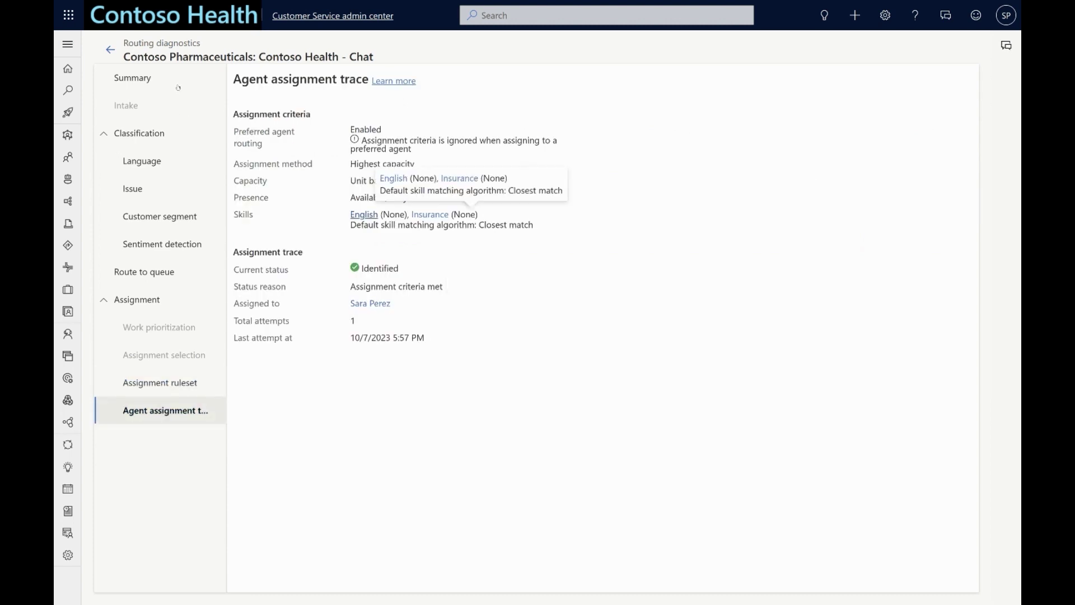
pyautogui.press('Tab')
pyautogui.press('Escape')
pyautogui.press('Tab')
pyautogui.press('Escape')
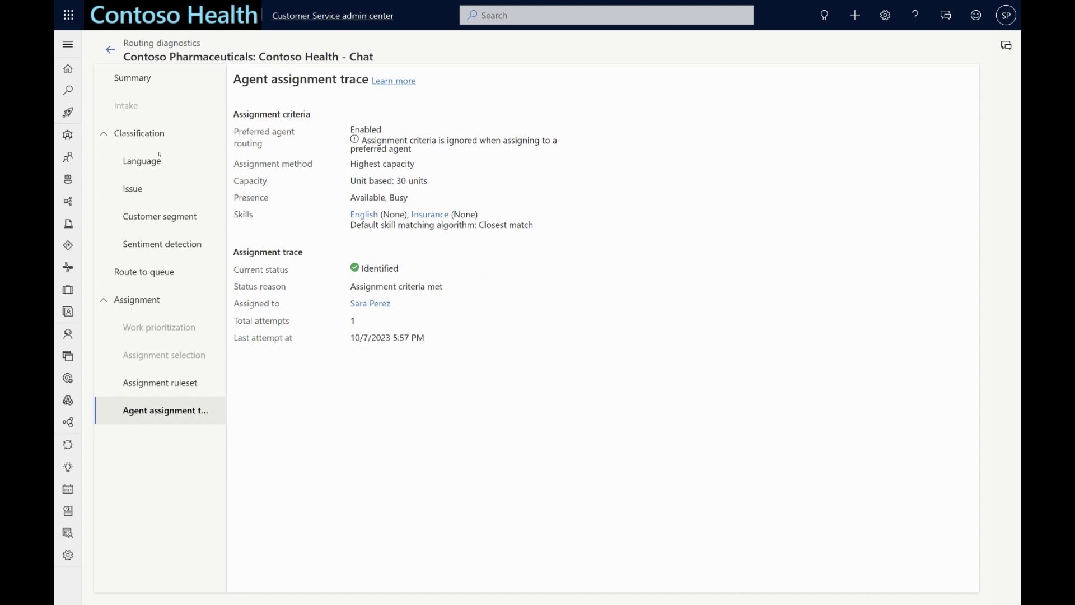